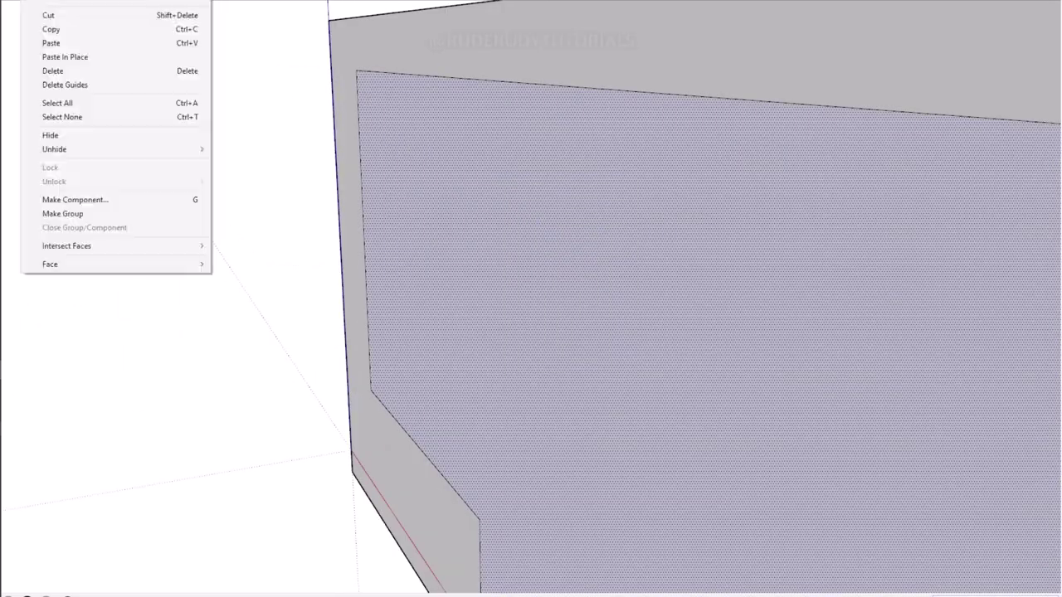
- Open the context menu on the selected geometry to split the front glazing into panels and a transom
right_click(527, 62)
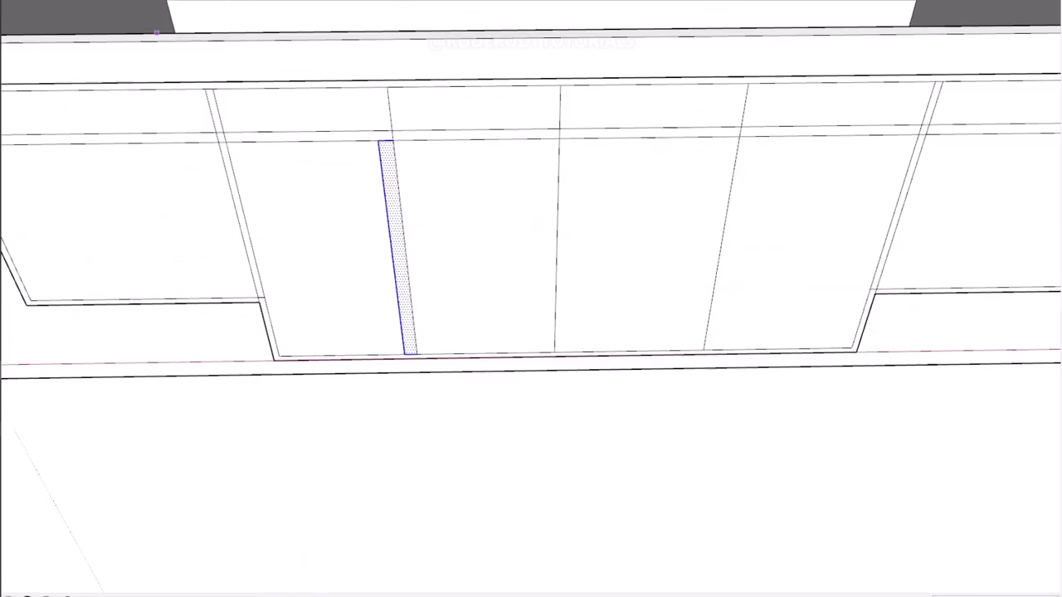
scroll(383, 86, "up", 2)
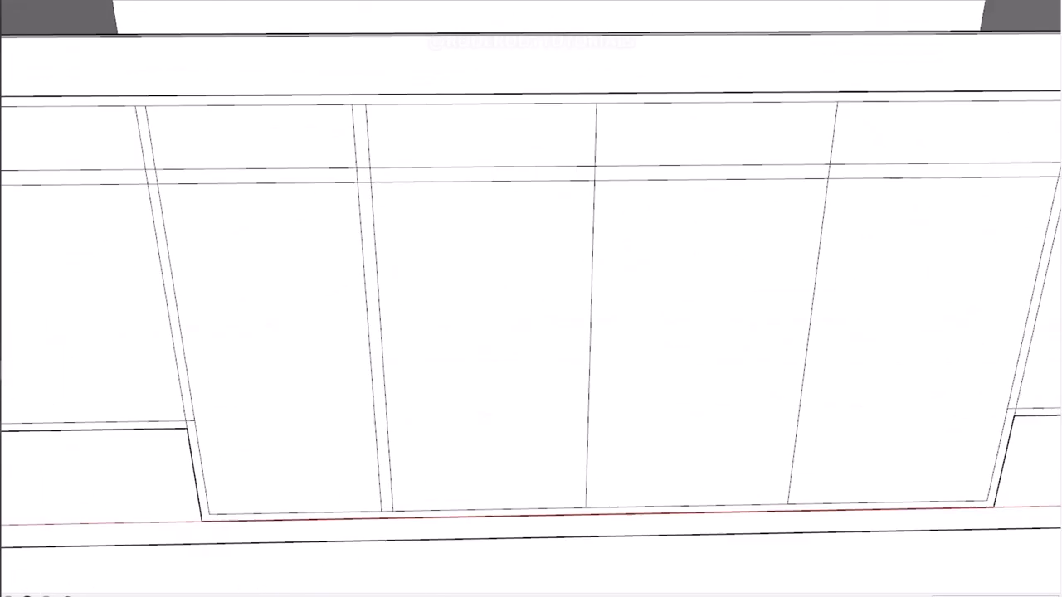
- Frame the window panels and inset the door's glass and lower panels with Offset and Push/Pull
scroll(206, 170, "down", 5)
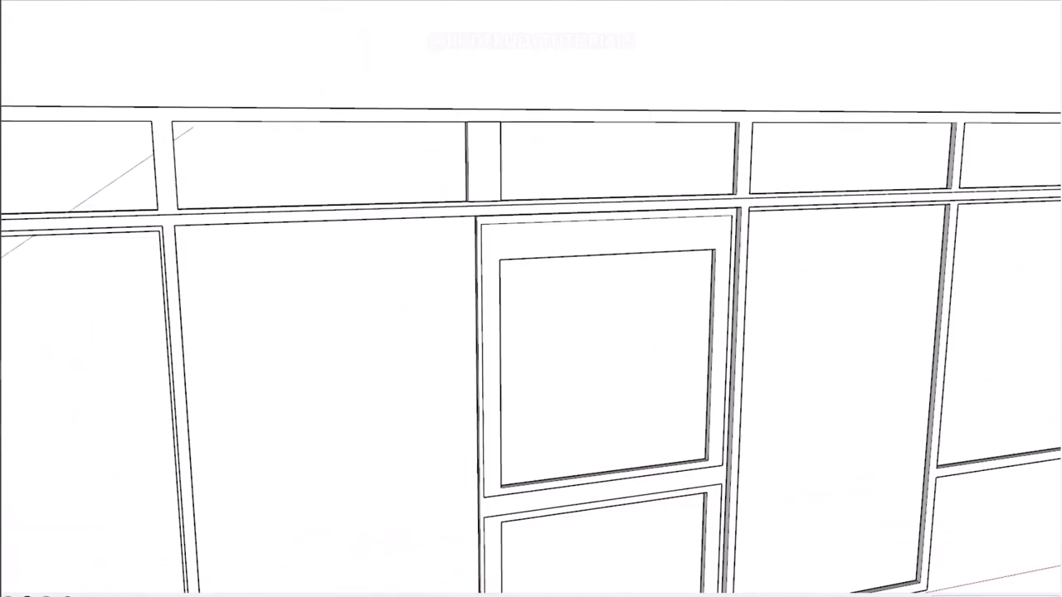
- Group the selected storefront geometry before building the curb and corner post
left_click(564, 366)
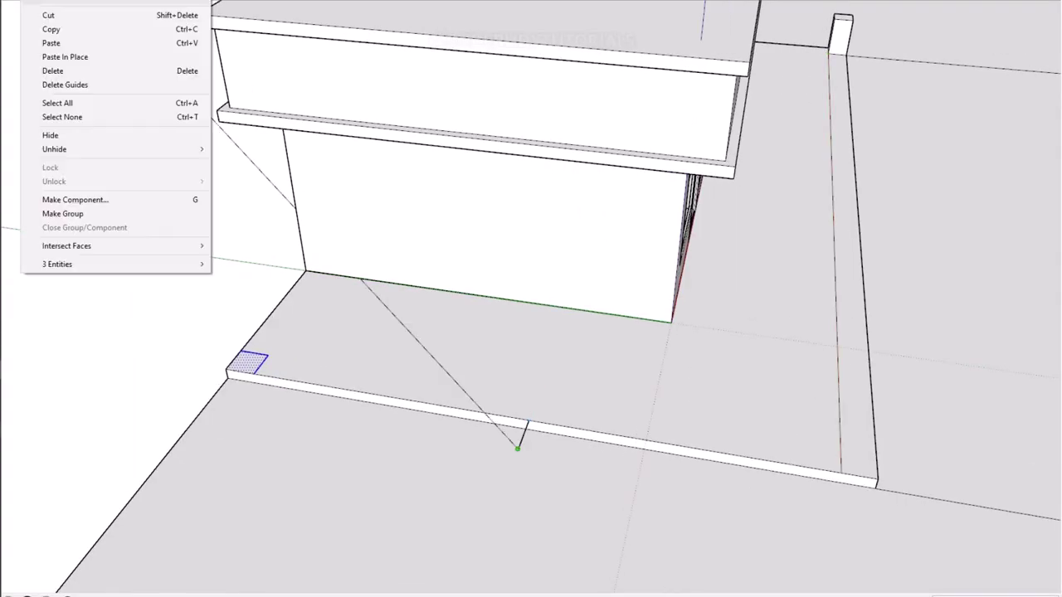
- Place the bollard on the curb and bring up actions for the curb face to cut the ramp
left_click(531, 410)
middle_click_drag(532, 410, 489, 335)
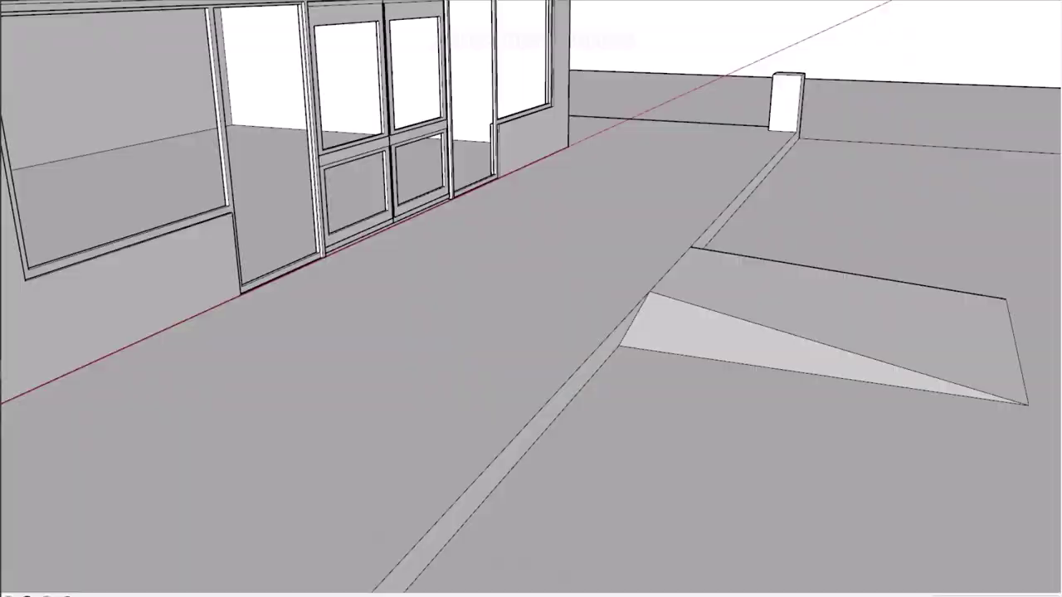
right_click(572, 393)
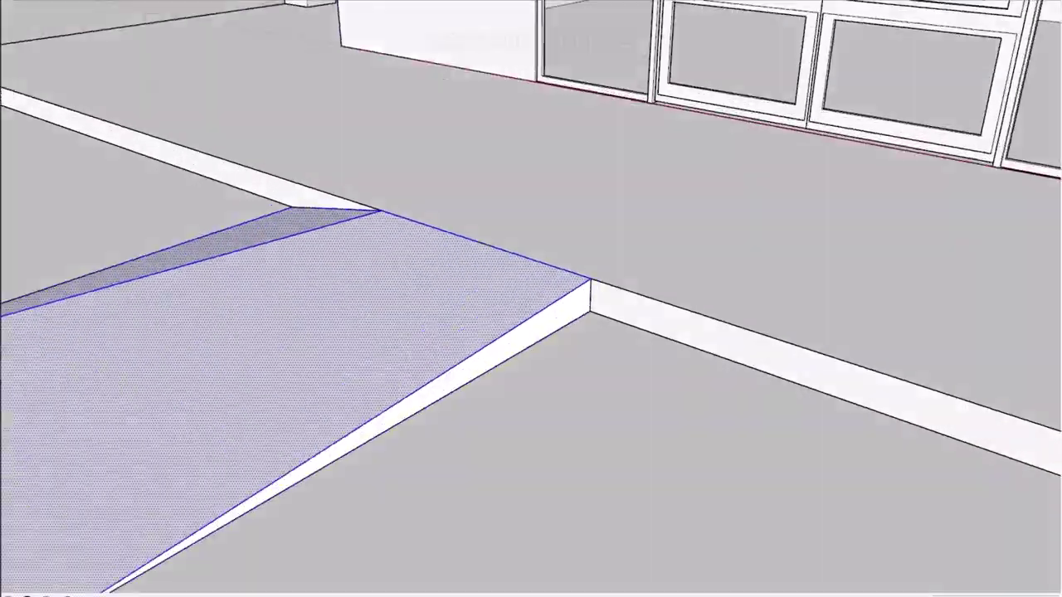
- Bring up actions for the ramp edge to copy bollards around the curb corner
right_click(498, 316)
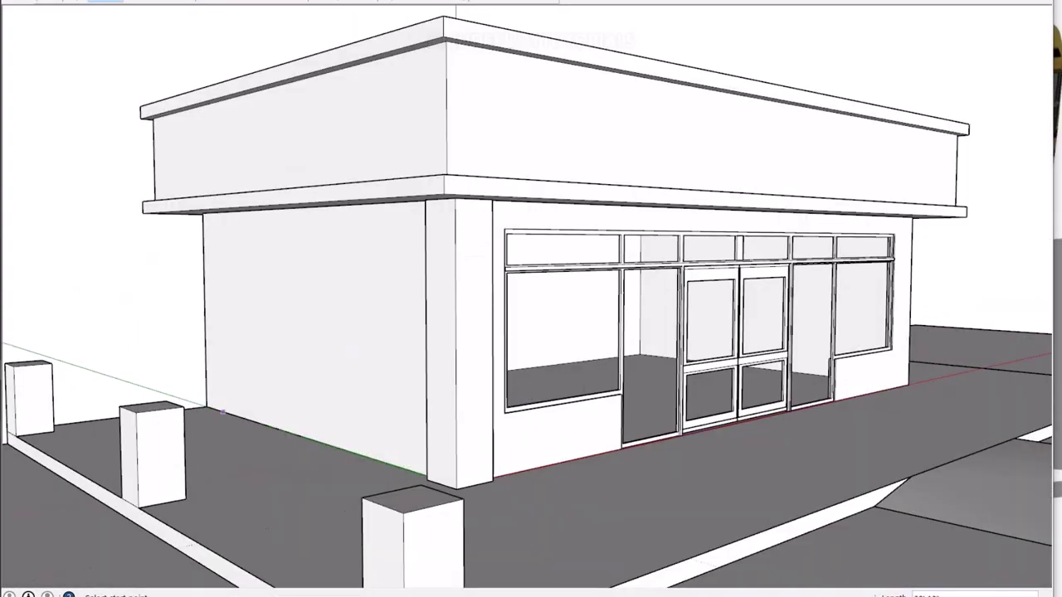
- Draw a vertical edge up the side wall from its bottom rear corner
left_click(222, 411)
scroll(222, 412, "up", 5)
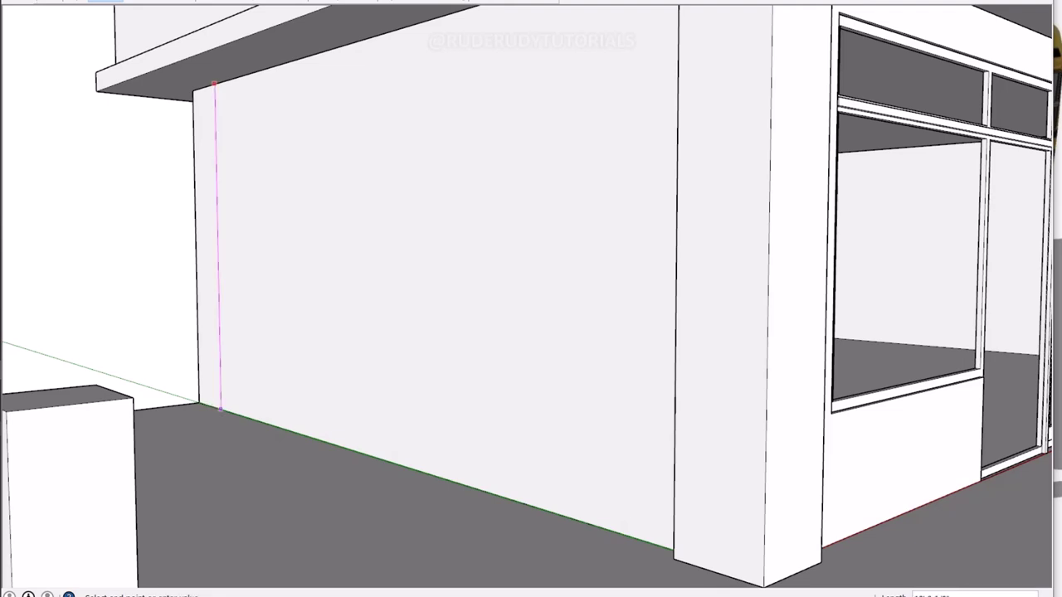